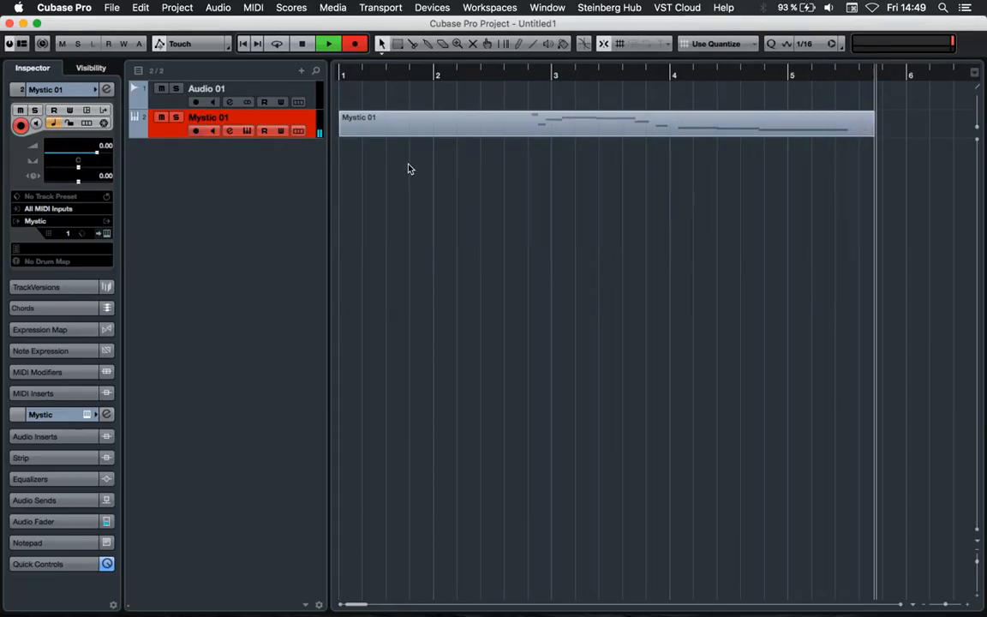
Stop the recording and open the recorded Mystic 01 part in the Key Editor.
{"action": "key", "text": "space"}
{"action": "scroll", "coordinate": [682, 158], "scroll_direction": "right", "scroll_amount": 2}
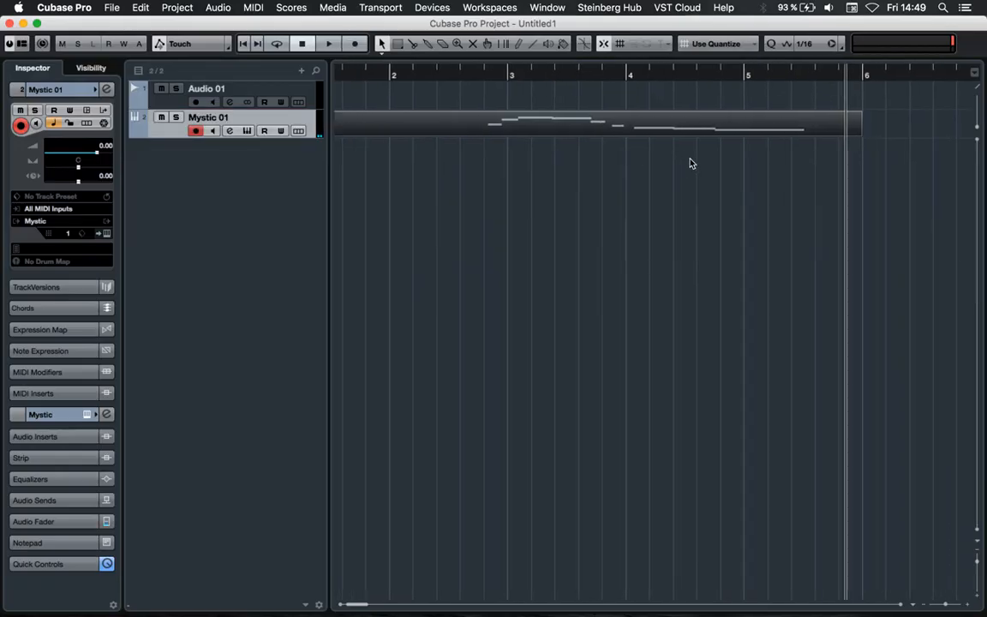
{"action": "double_click", "coordinate": [545, 127]}
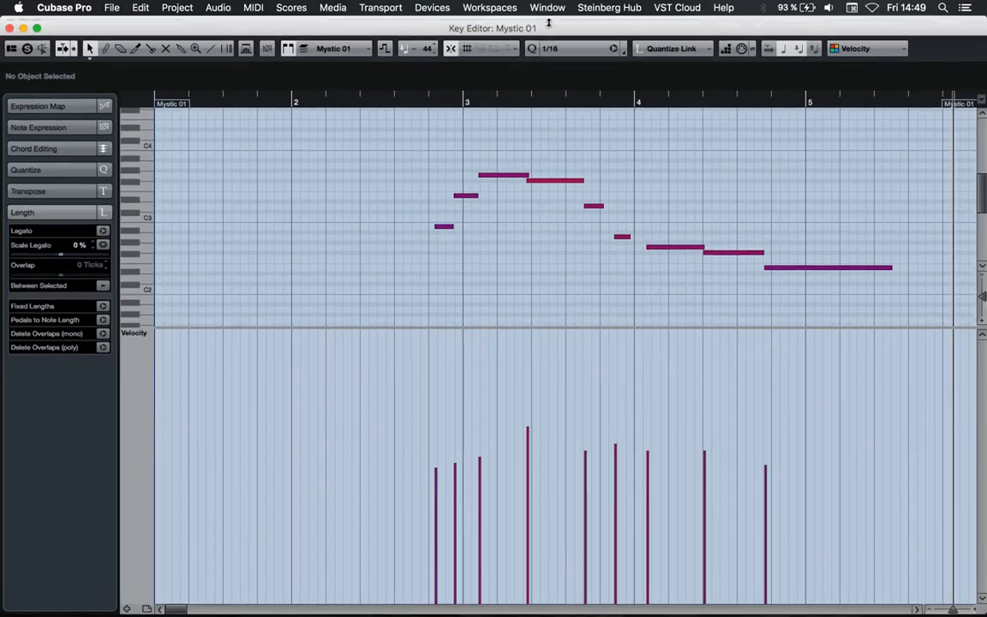
Fit the Key Editor window on screen and enlarge the note display above the velocity lane, framing the recorded notes.
{"action": "mouse_move", "coordinate": [548, 20]}
{"action": "left_mouse_down"}
{"action": "mouse_move", "coordinate": [549, 81]}
{"action": "mouse_move", "coordinate": [544, 26]}
{"action": "left_mouse_up"}
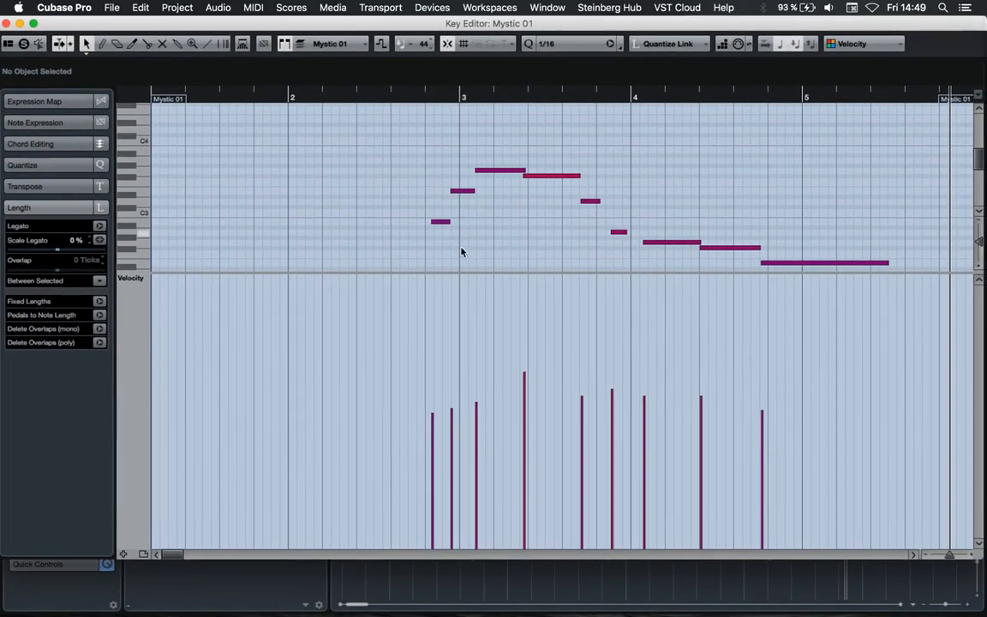
{"action": "left_click_drag", "start_coordinate": [467, 272], "coordinate": [477, 380]}
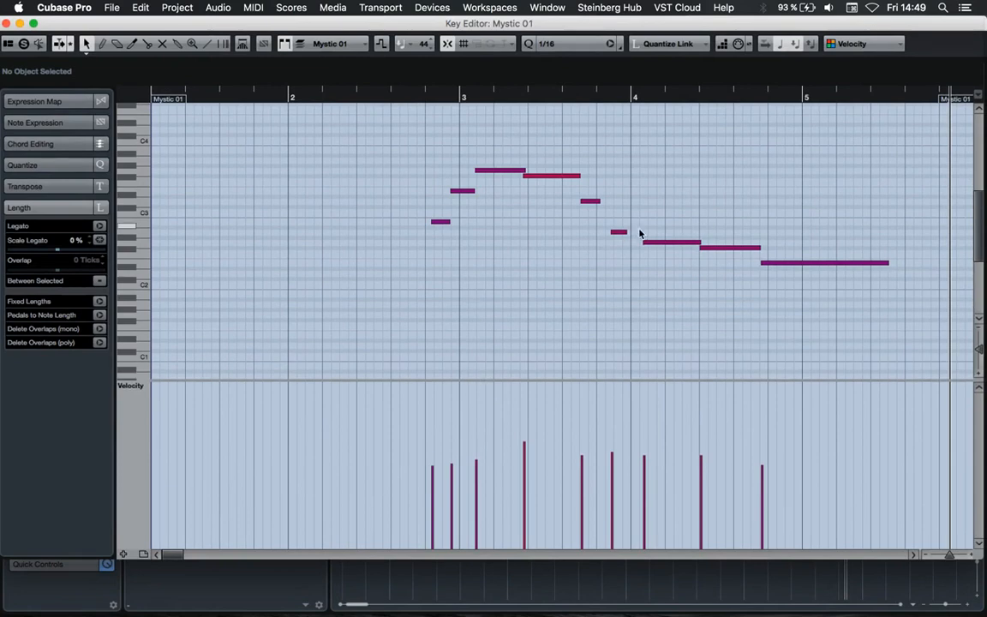
{"action": "scroll", "coordinate": [636, 209], "scroll_direction": "up", "scroll_amount": 2}
{"action": "scroll", "coordinate": [637, 209], "scroll_direction": "right", "scroll_amount": 3}
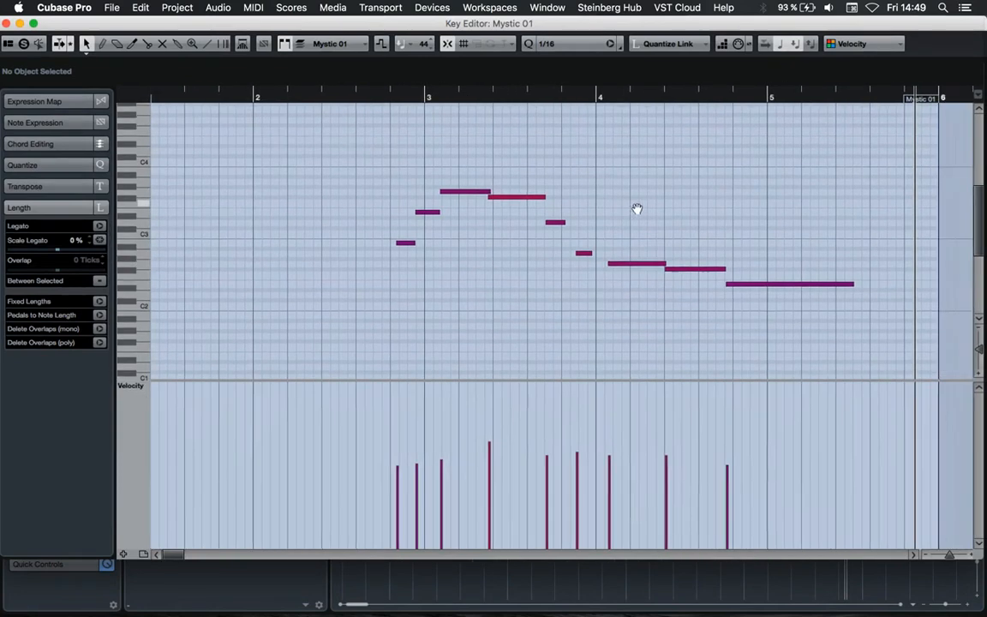
{"action": "scroll", "coordinate": [505, 284], "scroll_direction": "up", "scroll_amount": 1}
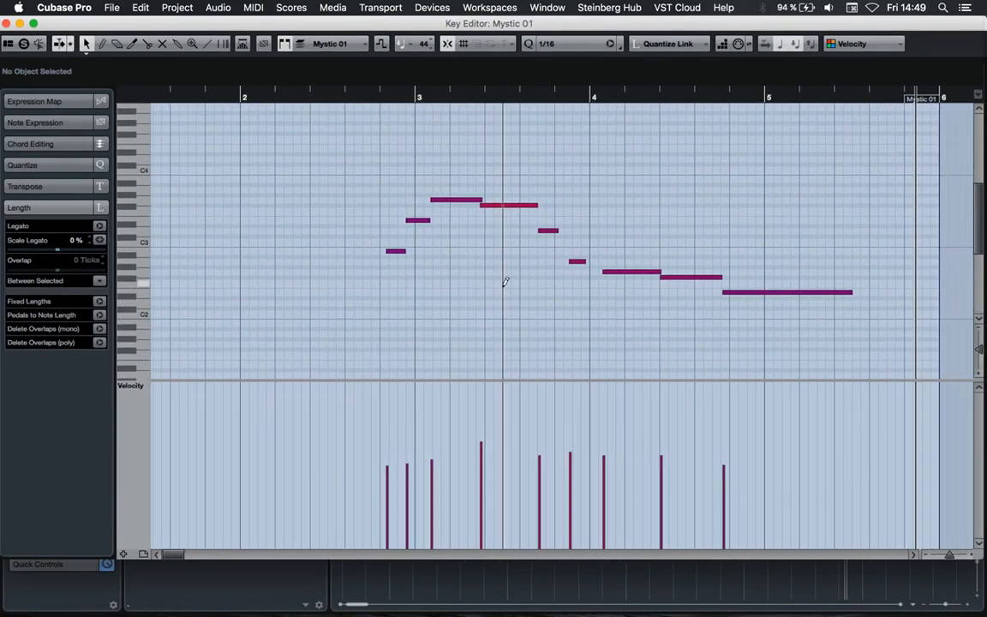
{"action": "scroll", "coordinate": [462, 214], "scroll_direction": "up", "scroll_amount": 2}
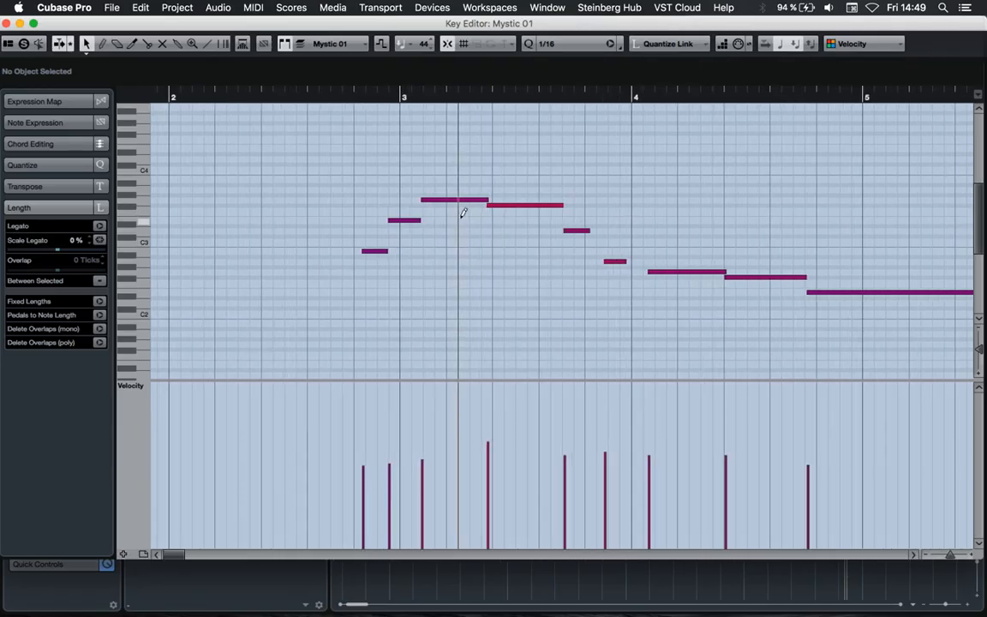
{"action": "scroll", "coordinate": [470, 228], "scroll_direction": "up", "scroll_amount": 1}
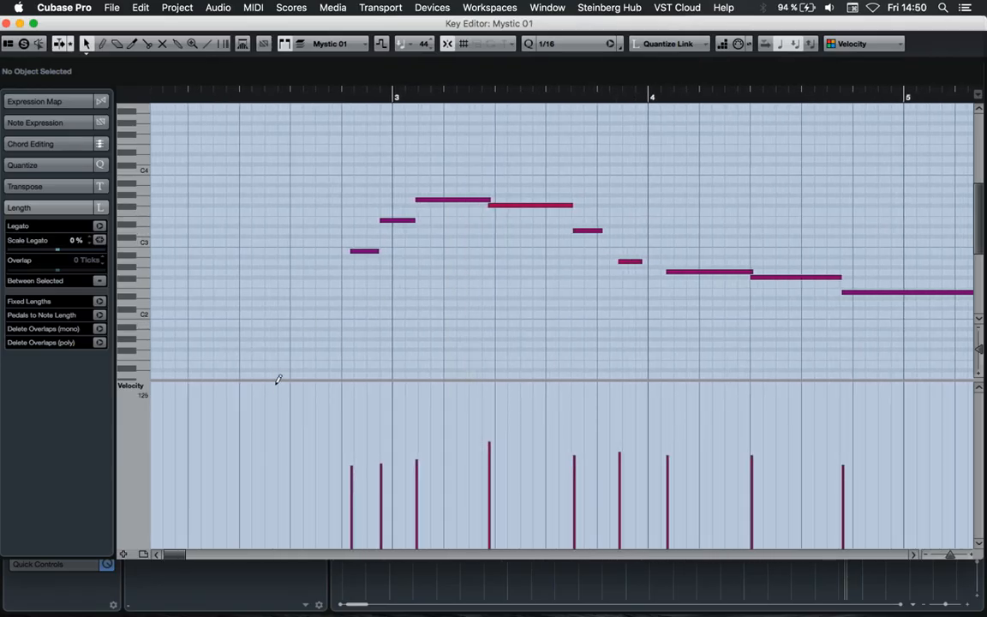
Keep Velocity as the controller lane and draw new velocities, lowering the first three notes (first to 45) and raising the next two.
{"action": "left_click", "coordinate": [128, 386]}
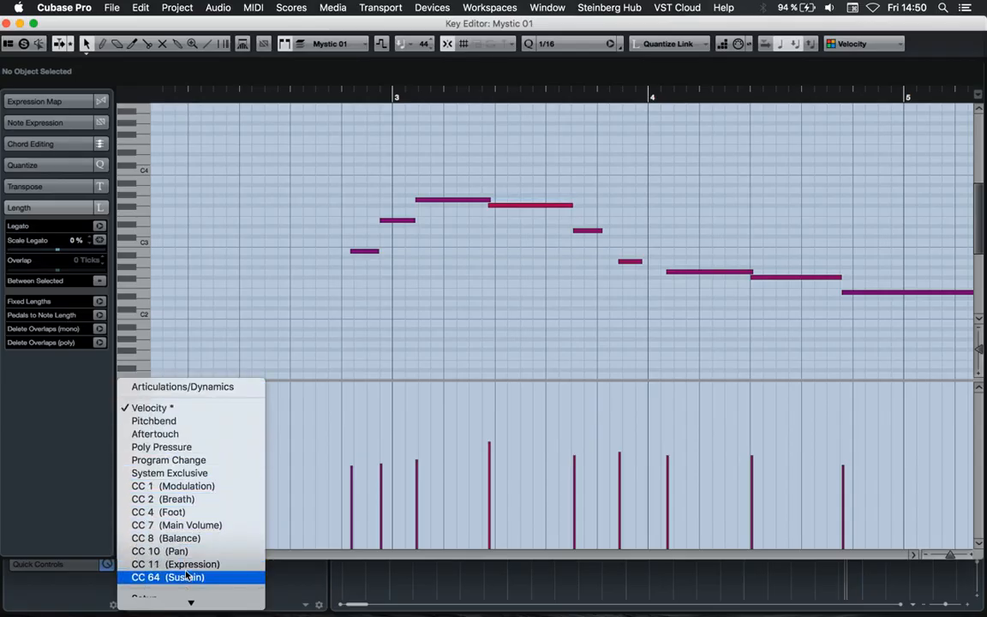
{"action": "left_click", "coordinate": [225, 411]}
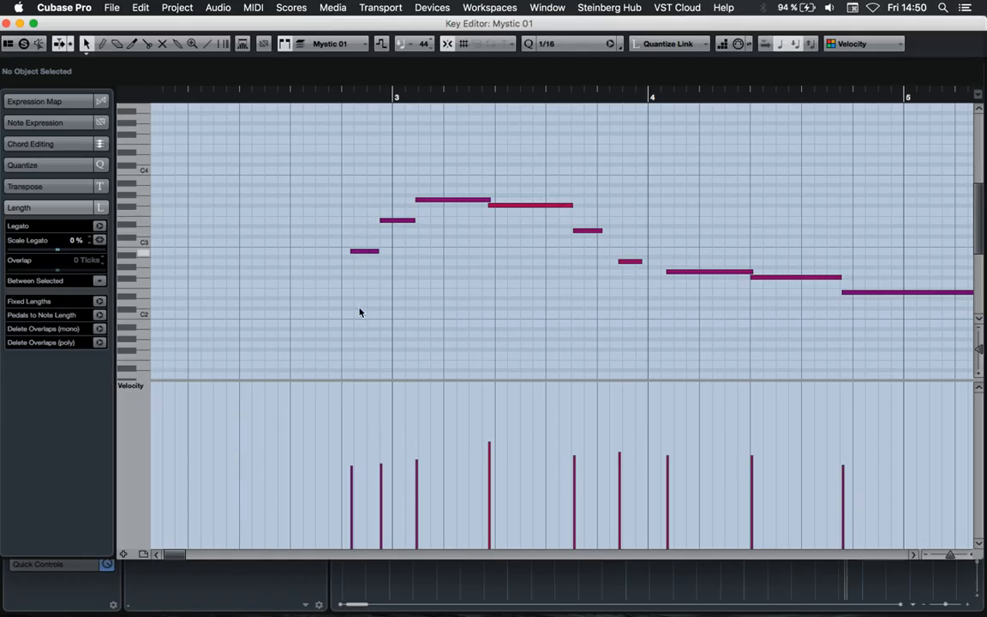
{"action": "left_click_drag", "start_coordinate": [351, 467], "coordinate": [351, 435]}
{"action": "left_click", "coordinate": [89, 45]}
{"action": "left_click", "coordinate": [137, 59]}
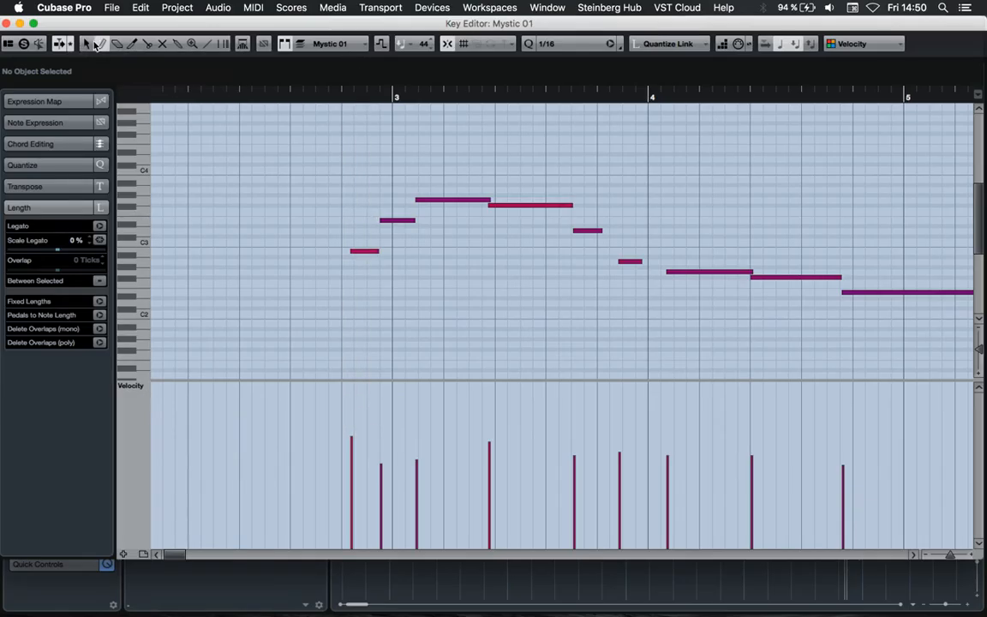
{"action": "mouse_move", "coordinate": [359, 412]}
{"action": "left_mouse_down"}
{"action": "mouse_move", "coordinate": [386, 436]}
{"action": "mouse_move", "coordinate": [390, 413]}
{"action": "mouse_move", "coordinate": [430, 426]}
{"action": "mouse_move", "coordinate": [410, 423]}
{"action": "mouse_move", "coordinate": [489, 416]}
{"action": "mouse_move", "coordinate": [571, 480]}
{"action": "mouse_move", "coordinate": [579, 440]}
{"action": "left_mouse_up"}
{"action": "left_click_drag", "start_coordinate": [352, 494], "coordinate": [420, 479]}
Lengthen the first B2 note to 0.1.3.0 and, with snapping off, nudge its start off the grid to 2.4.3.51.
{"action": "left_click", "coordinate": [85, 44]}
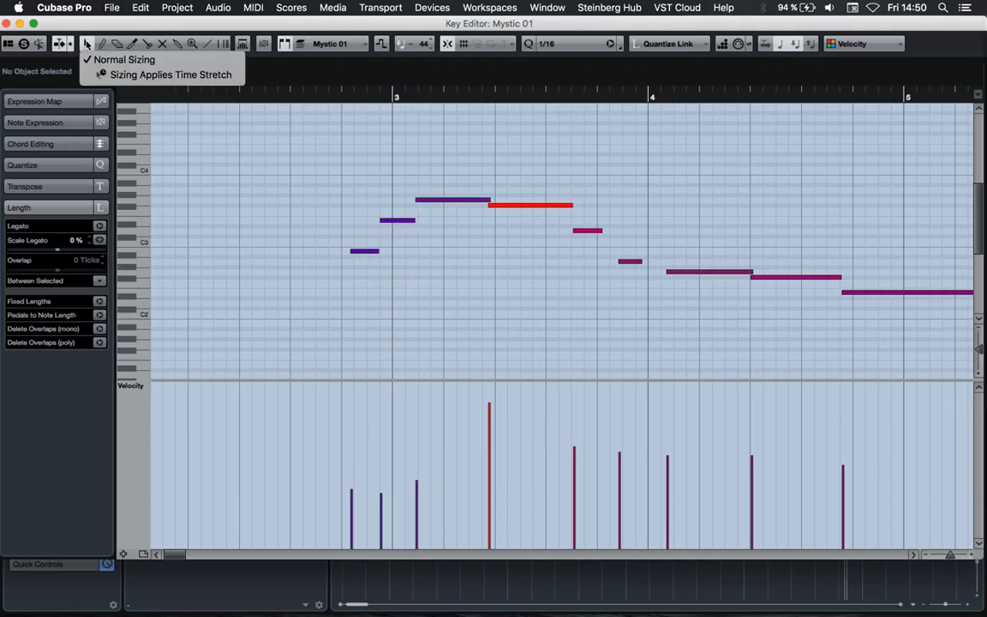
{"action": "left_click", "coordinate": [348, 233]}
{"action": "mouse_move", "coordinate": [377, 251]}
{"action": "left_mouse_down"}
{"action": "mouse_move", "coordinate": [442, 249]}
{"action": "mouse_move", "coordinate": [360, 253]}
{"action": "left_mouse_up"}
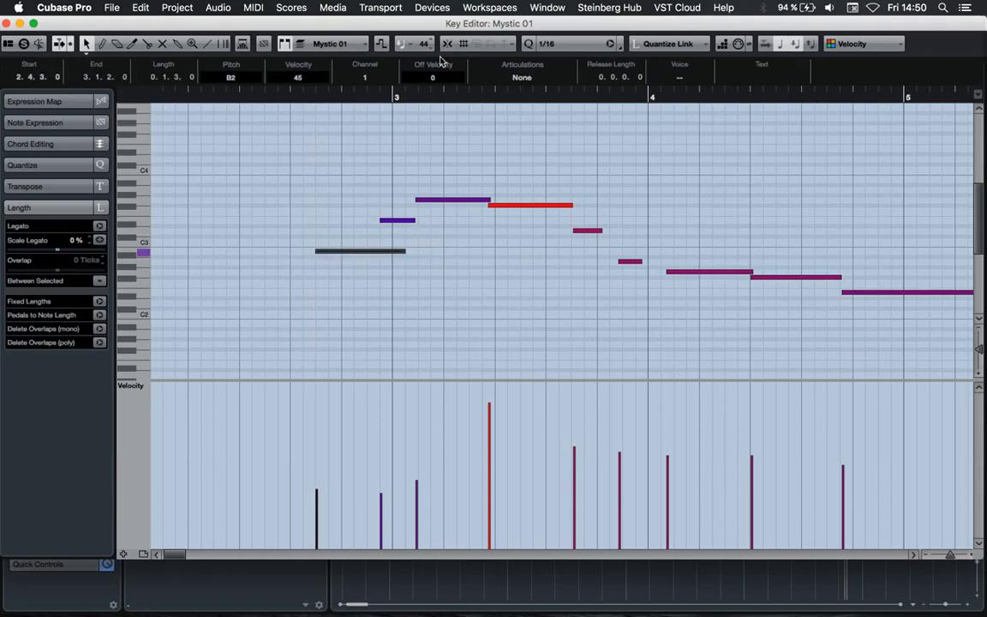
{"action": "mouse_move", "coordinate": [324, 251]}
{"action": "left_mouse_down"}
{"action": "mouse_move", "coordinate": [302, 251]}
{"action": "mouse_move", "coordinate": [434, 256]}
{"action": "mouse_move", "coordinate": [329, 251]}
{"action": "left_mouse_up"}
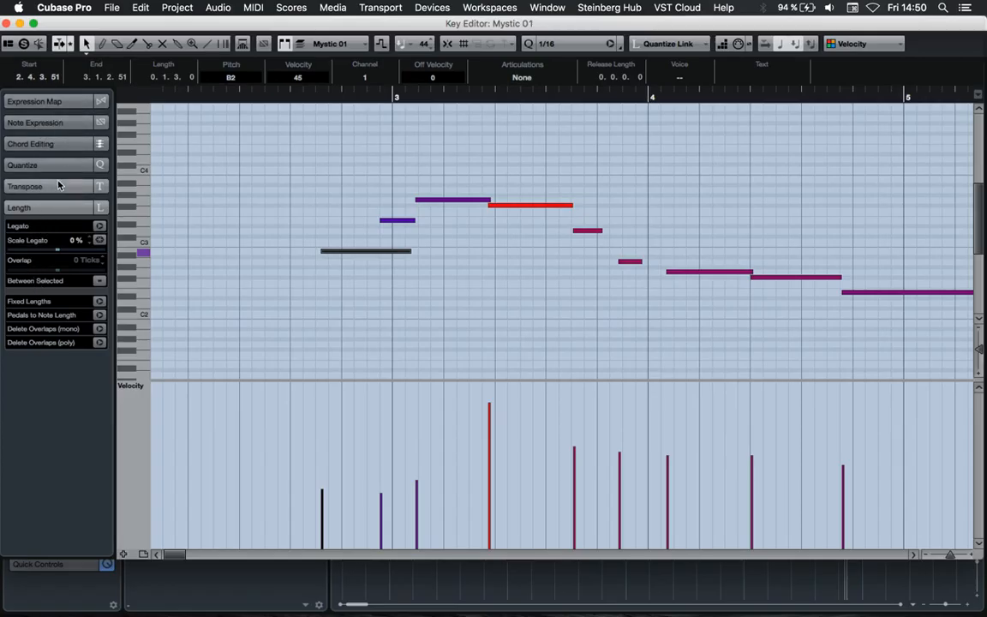
Show the quantize settings and move the B2 note earlier, off the grid, to start at 2.3.4.57.
{"action": "left_click", "coordinate": [27, 166]}
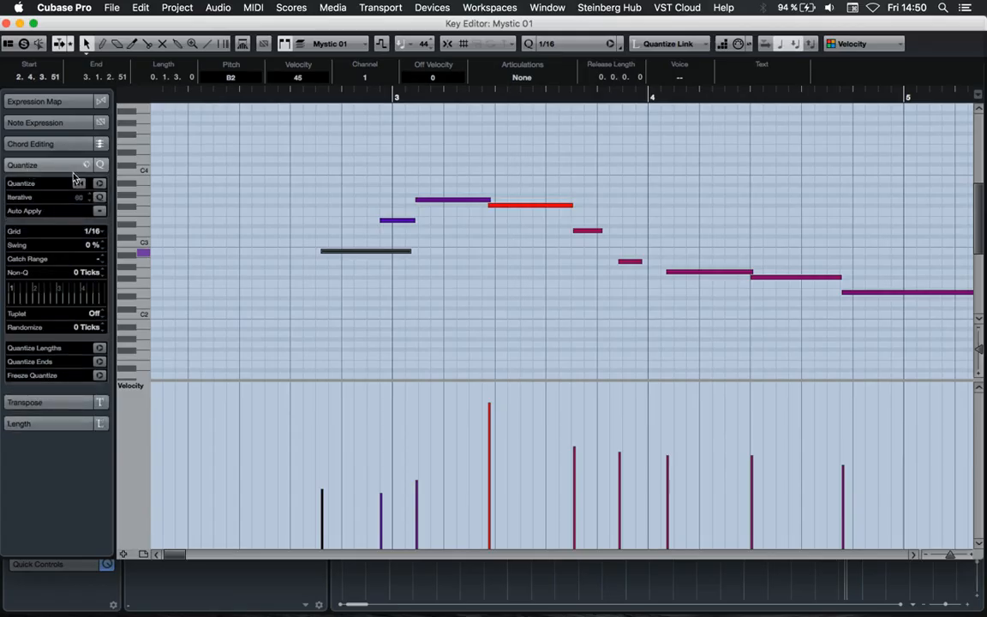
{"action": "left_click", "coordinate": [324, 249]}
{"action": "left_click_drag", "start_coordinate": [335, 252], "coordinate": [302, 252]}
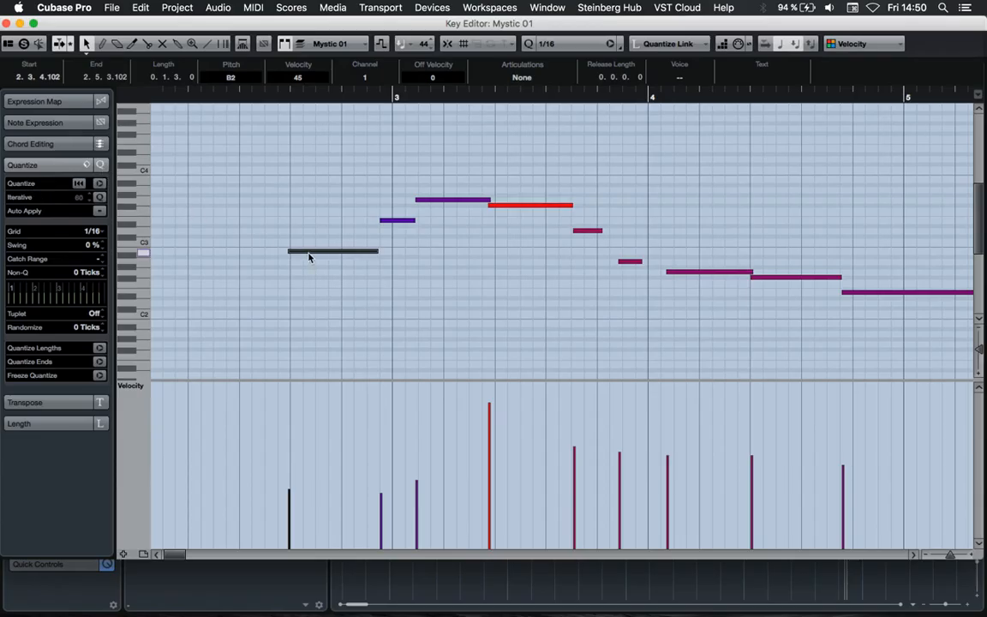
{"action": "left_click_drag", "start_coordinate": [309, 256], "coordinate": [312, 254]}
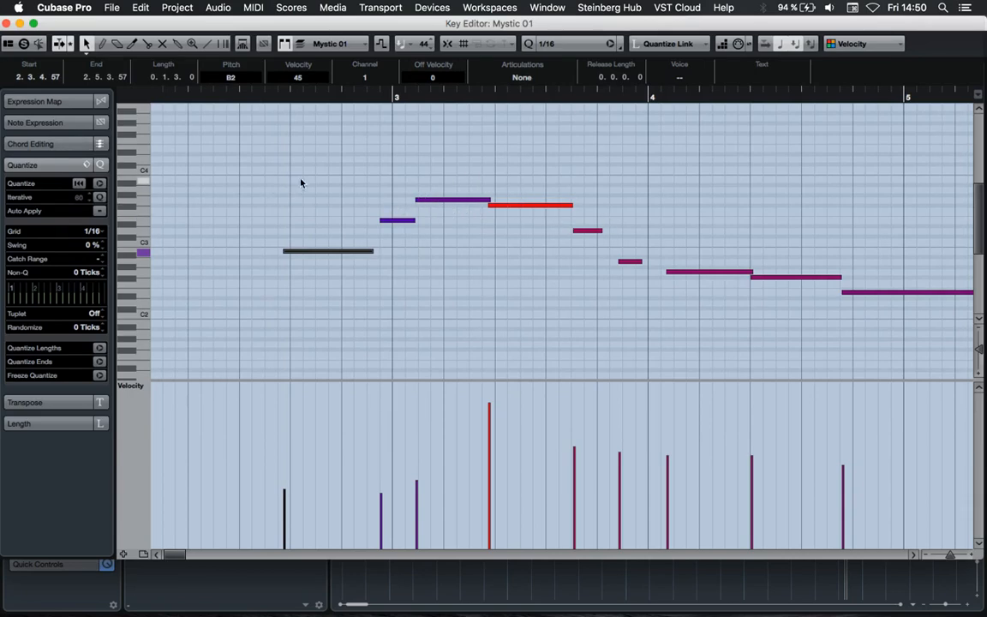
Set the quantize grid to 1/8 and quantize the B2 note.
{"action": "left_click", "coordinate": [92, 231]}
{"action": "left_click", "coordinate": [102, 217]}
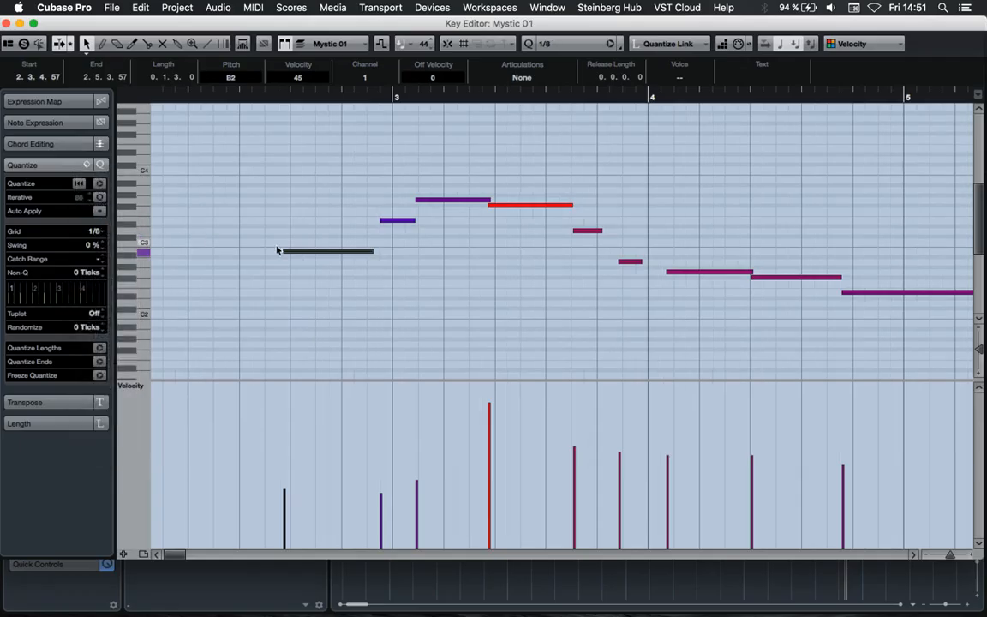
{"action": "left_click", "coordinate": [100, 184]}
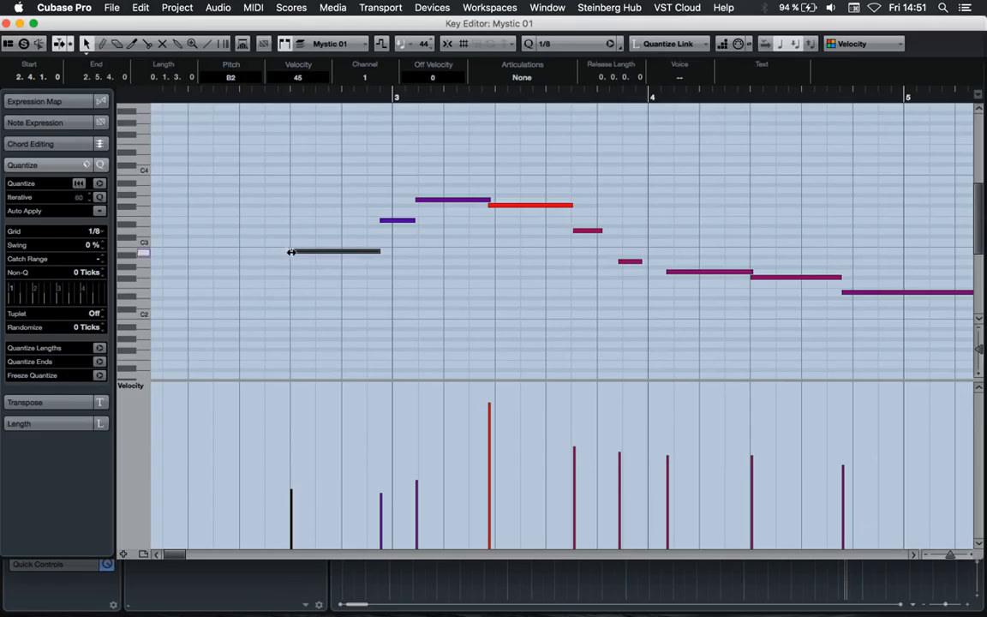
Quantize the first four notes of the part to the 1/8 grid.
{"action": "left_click_drag", "start_coordinate": [342, 180], "coordinate": [522, 257]}
{"action": "left_click", "coordinate": [458, 259]}
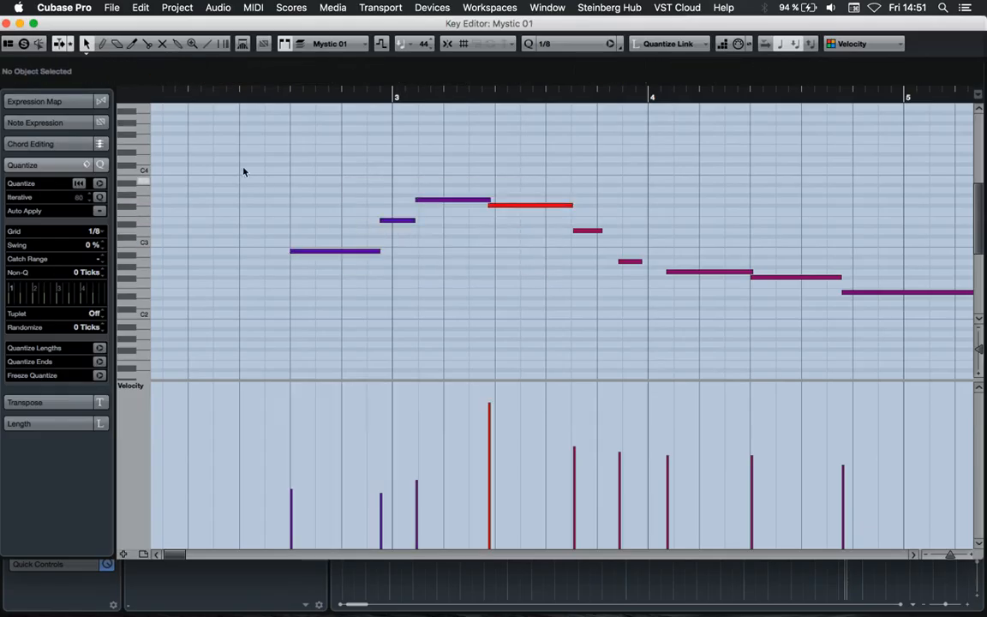
{"action": "left_click_drag", "start_coordinate": [290, 158], "coordinate": [553, 297]}
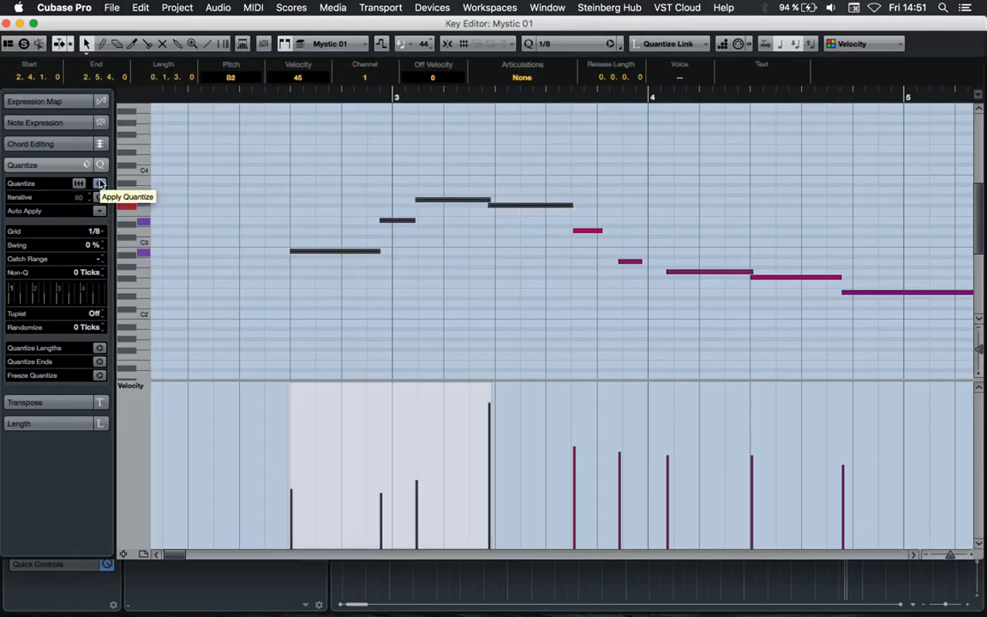
{"action": "left_click", "coordinate": [100, 184]}
{"action": "left_click", "coordinate": [304, 214]}
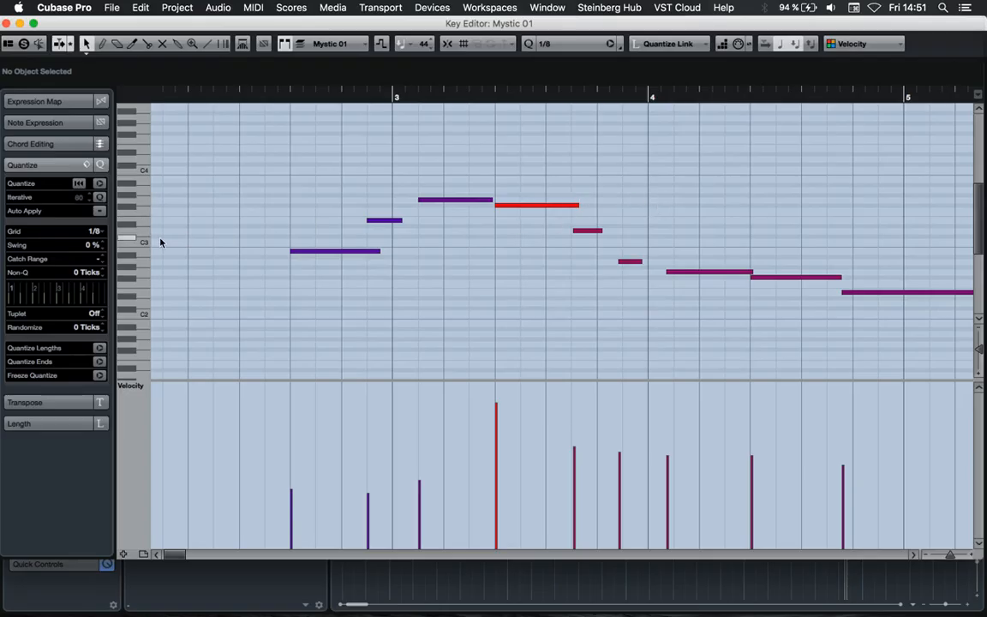
Set the quantize randomization to 12 ticks and apply it to the first four notes.
{"action": "left_click_drag", "start_coordinate": [86, 327], "coordinate": [90, 281]}
{"action": "left_click_drag", "start_coordinate": [310, 163], "coordinate": [512, 314]}
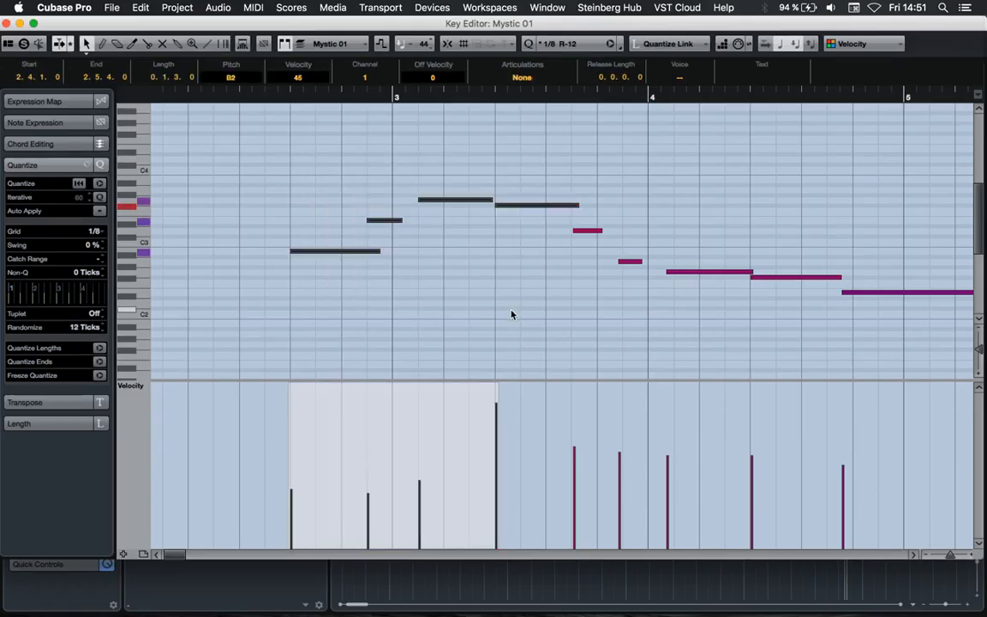
{"action": "left_click", "coordinate": [99, 183]}
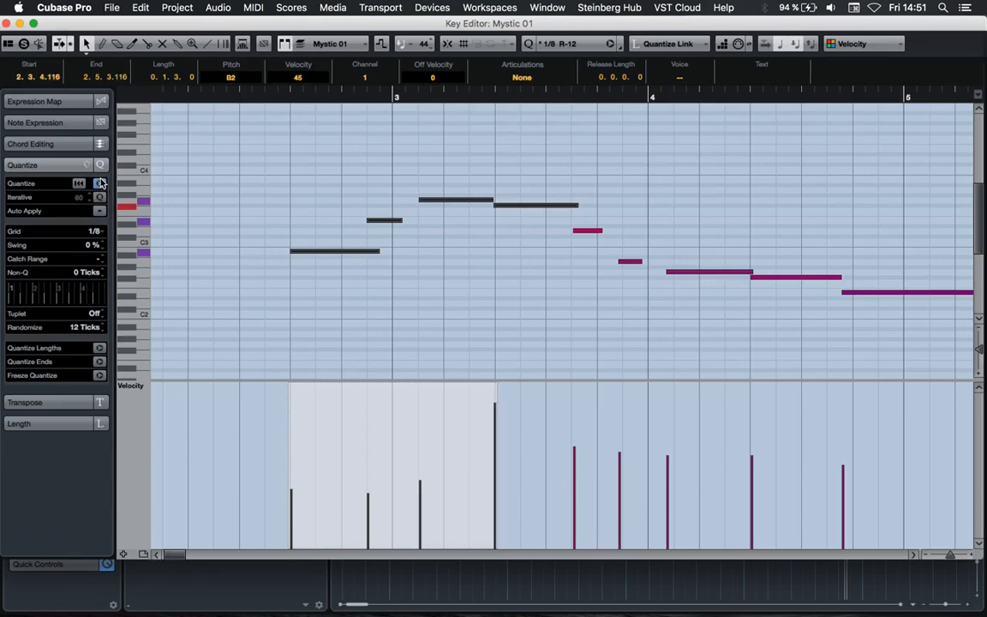
{"action": "left_click", "coordinate": [100, 183]}
Reapply the 1/8 quantize with 12-tick randomization repeatedly to the four selected notes, viewing their shifts around bar 3 up close.
{"action": "scroll", "coordinate": [421, 208], "scroll_direction": "up", "scroll_amount": 5}
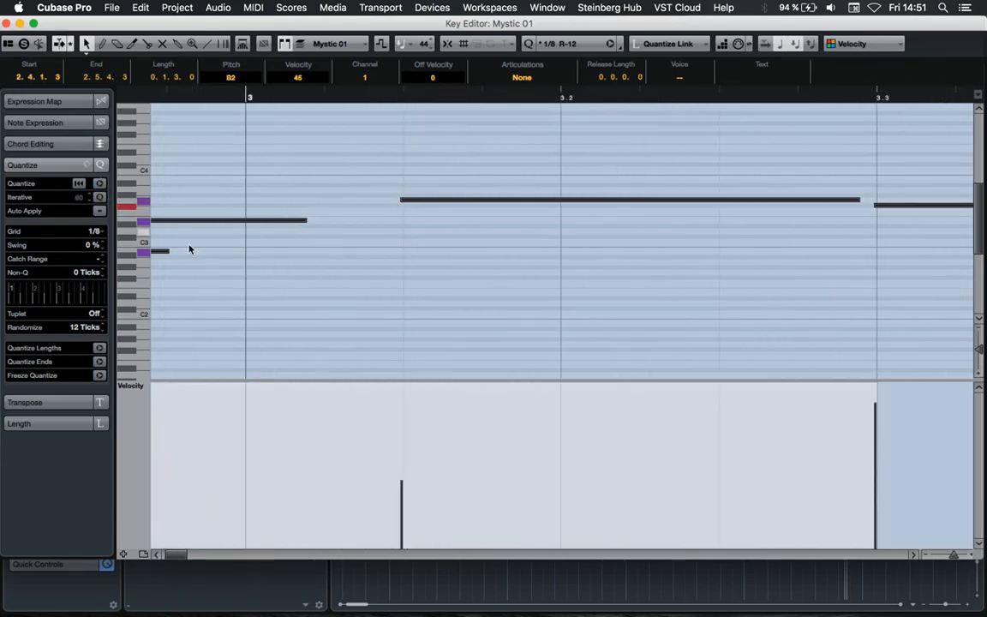
{"action": "left_click", "coordinate": [99, 183]}
{"action": "left_click", "coordinate": [99, 184]}
{"action": "left_click", "coordinate": [99, 184]}
{"action": "left_click", "coordinate": [99, 183]}
{"action": "left_click", "coordinate": [99, 184]}
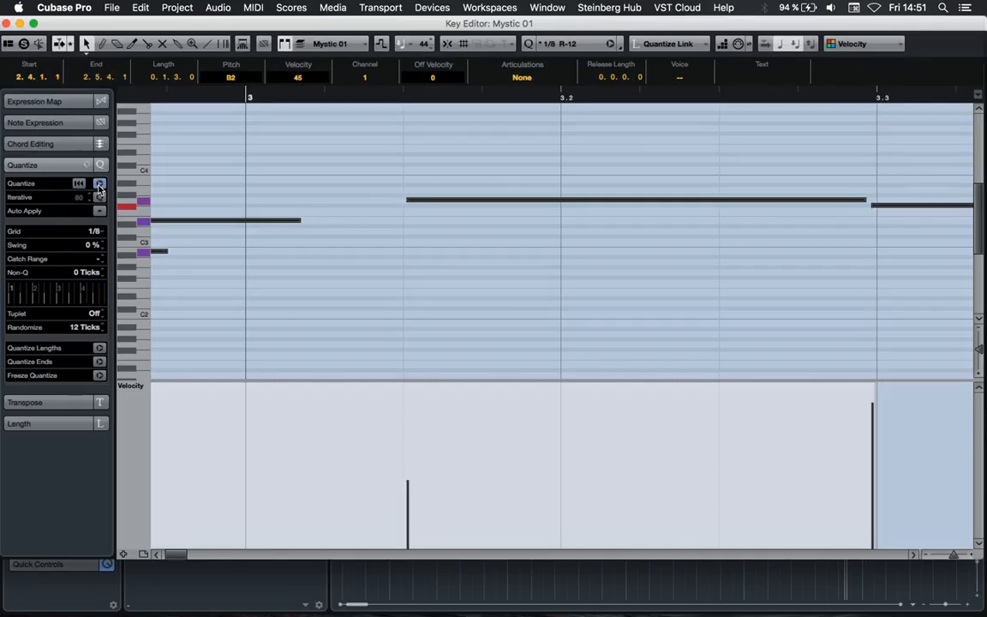
{"action": "left_click", "coordinate": [99, 184]}
{"action": "left_click", "coordinate": [99, 184]}
{"action": "left_click", "coordinate": [99, 183]}
{"action": "left_click", "coordinate": [99, 184]}
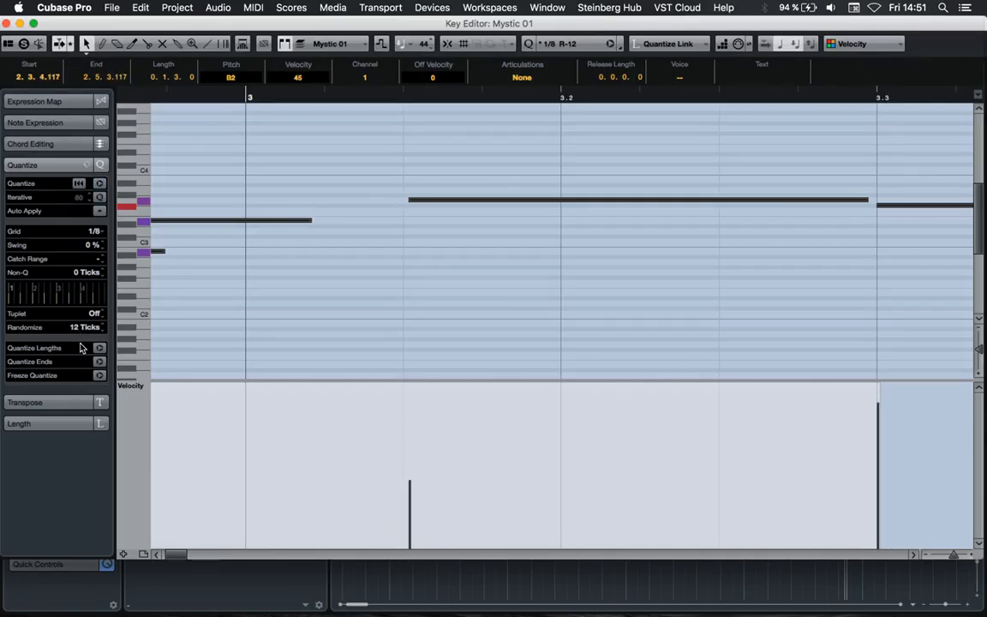
Reset the randomization to 0 ticks, requantize the four selected notes exactly to the 1/8 grid, and deselect them.
{"action": "left_click_drag", "start_coordinate": [81, 348], "coordinate": [77, 415]}
{"action": "left_click", "coordinate": [102, 184]}
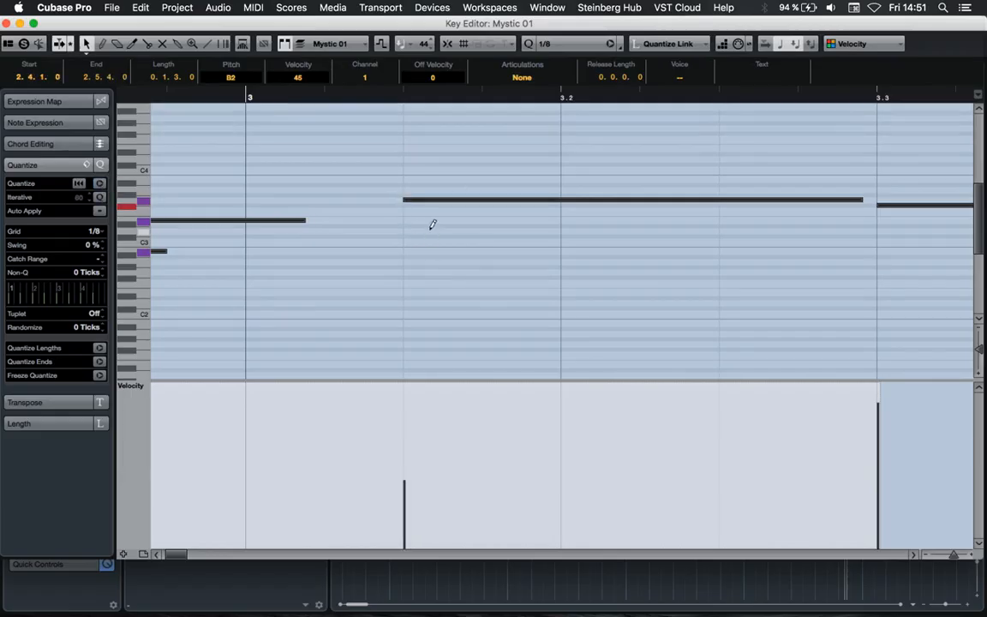
{"action": "scroll", "coordinate": [431, 229], "scroll_direction": "down", "scroll_amount": 4}
{"action": "scroll", "coordinate": [431, 251], "scroll_direction": "down", "scroll_amount": 1}
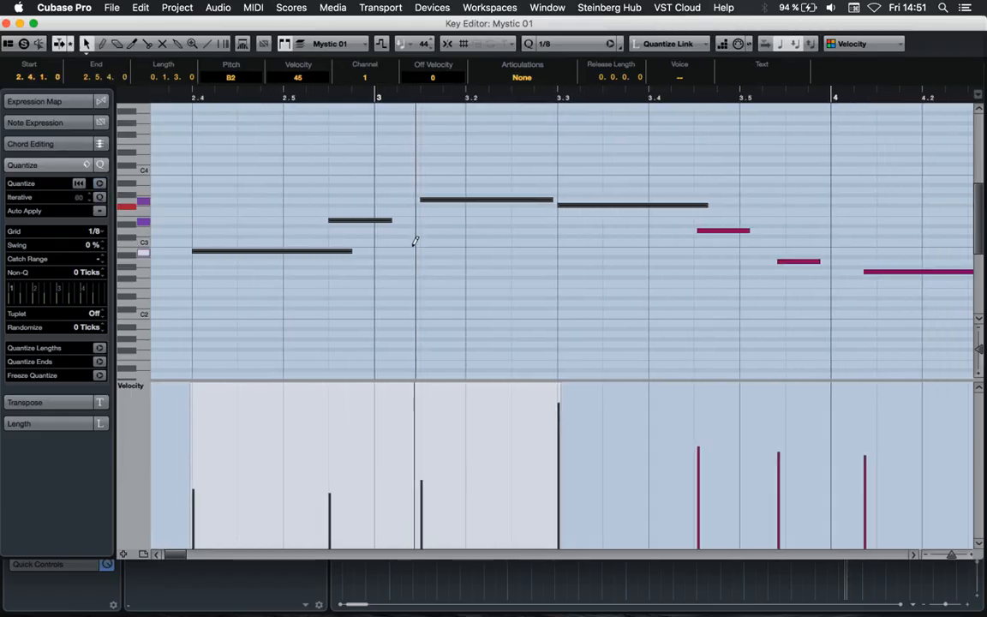
{"action": "left_click", "coordinate": [309, 157]}
{"action": "scroll", "coordinate": [405, 222], "scroll_direction": "down", "scroll_amount": 2}
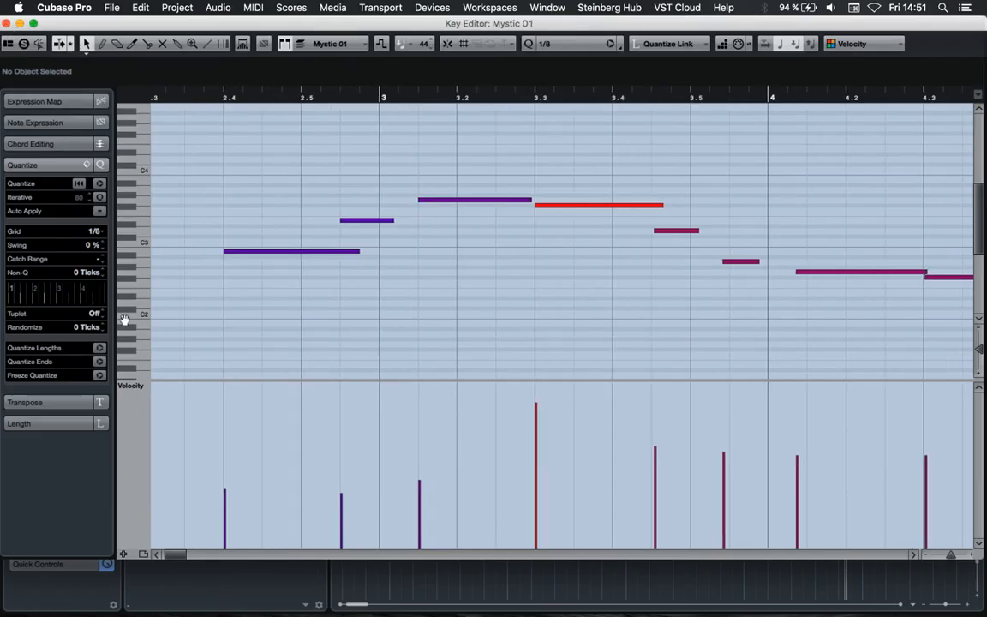
Close the Key Editor and play back the edited Mystic 01 part from partway through bar 2, stopping after bar 3 begins.
{"action": "left_click", "coordinate": [135, 388]}
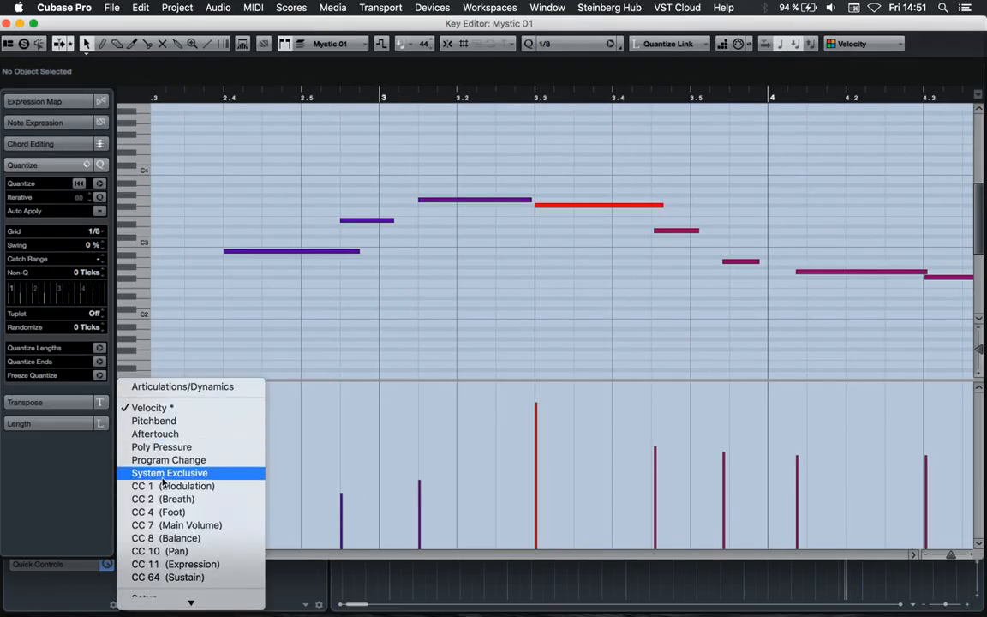
{"action": "left_click", "coordinate": [325, 357]}
{"action": "left_click", "coordinate": [7, 24]}
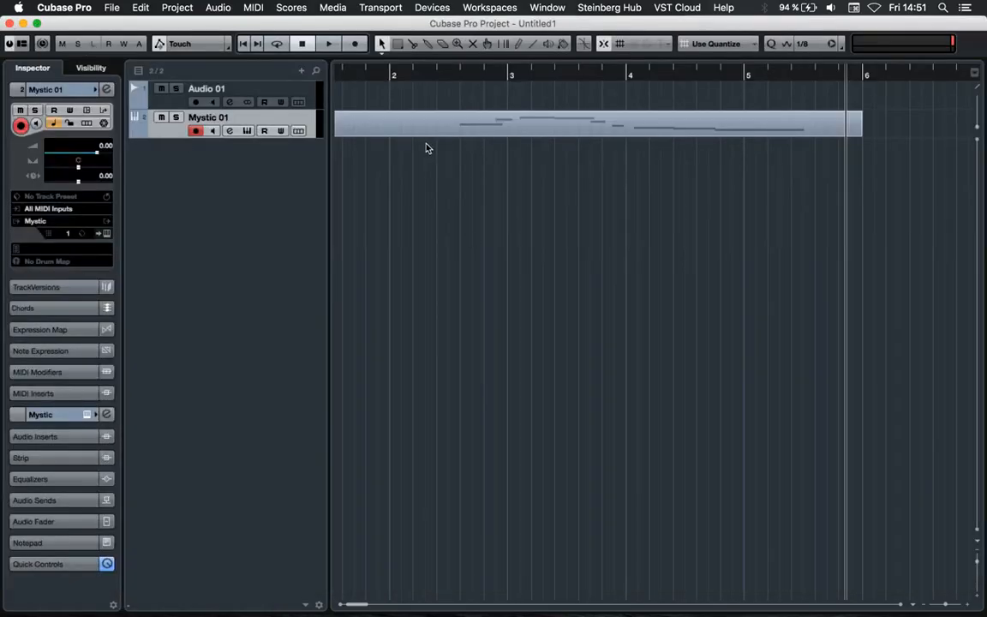
{"action": "left_click_drag", "start_coordinate": [504, 77], "coordinate": [437, 76]}
{"action": "key", "text": "space"}
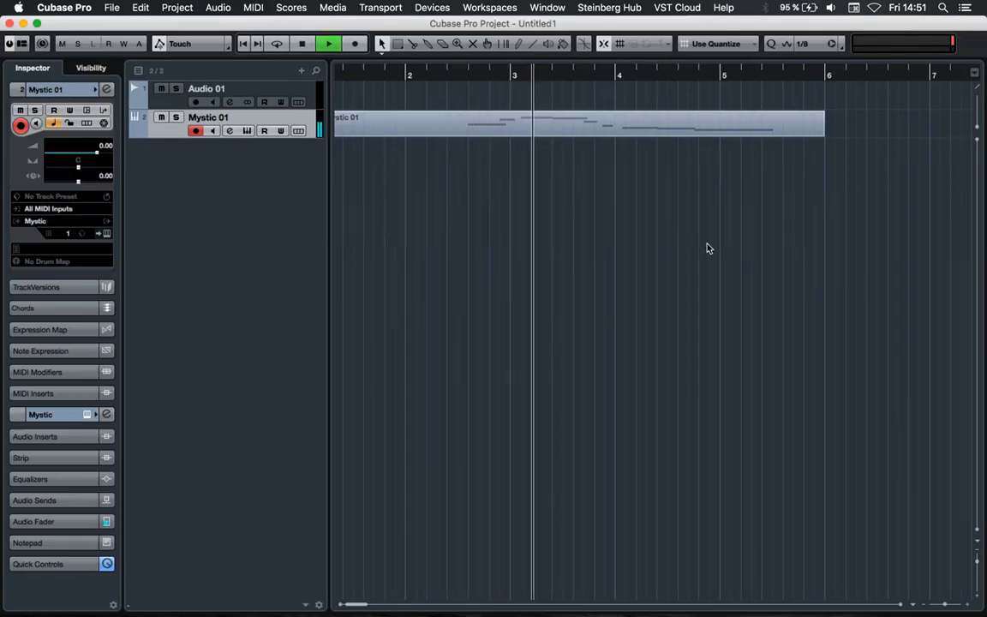
{"action": "key", "text": "space"}
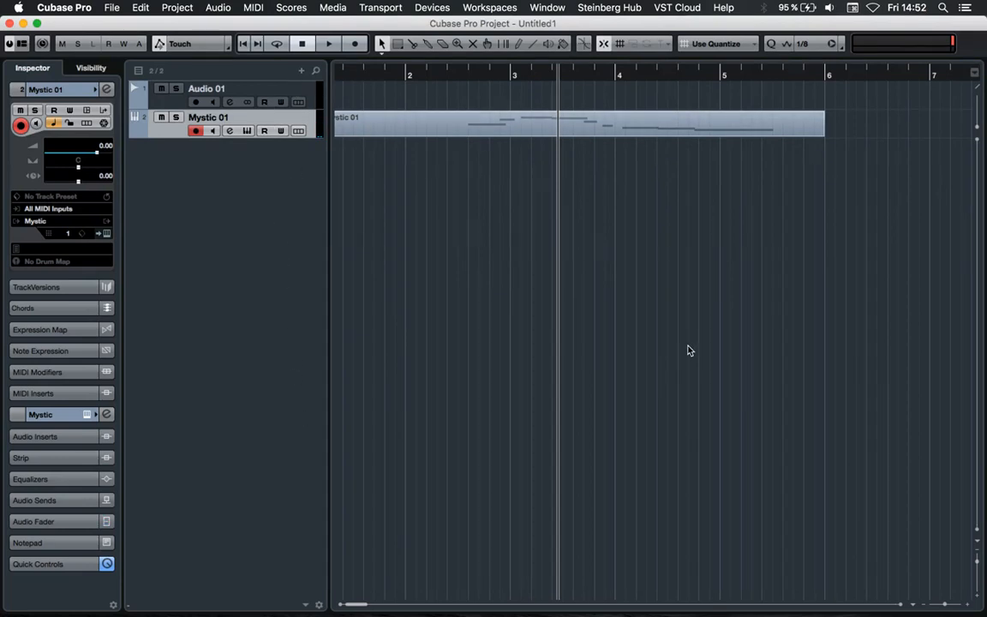
Open the MixConsole for the project.
{"action": "left_click", "coordinate": [548, 7]}
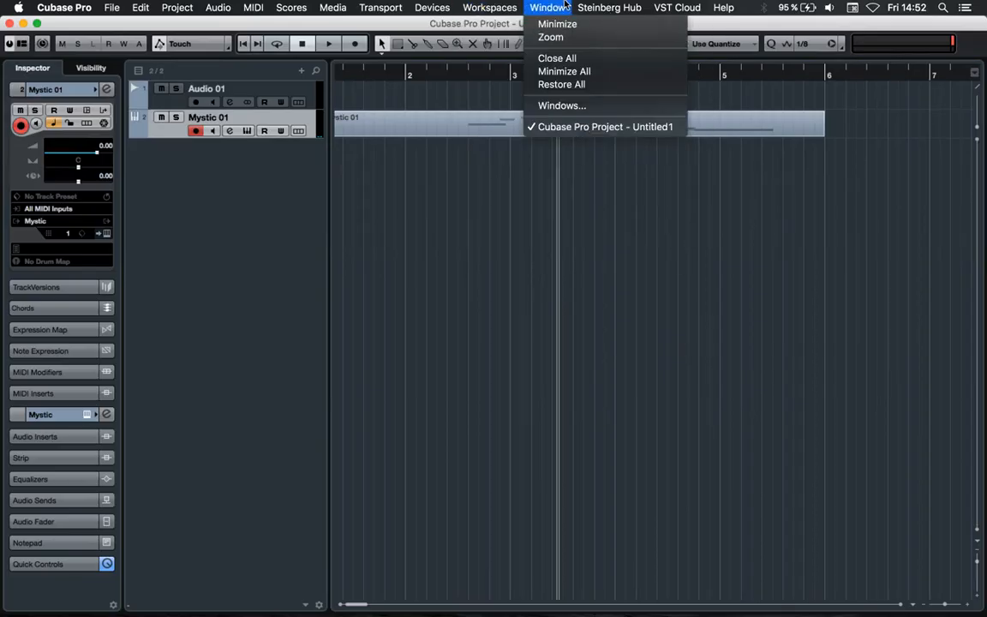
{"action": "mouse_move", "coordinate": [586, 6]}
{"action": "mouse_move", "coordinate": [428, 6]}
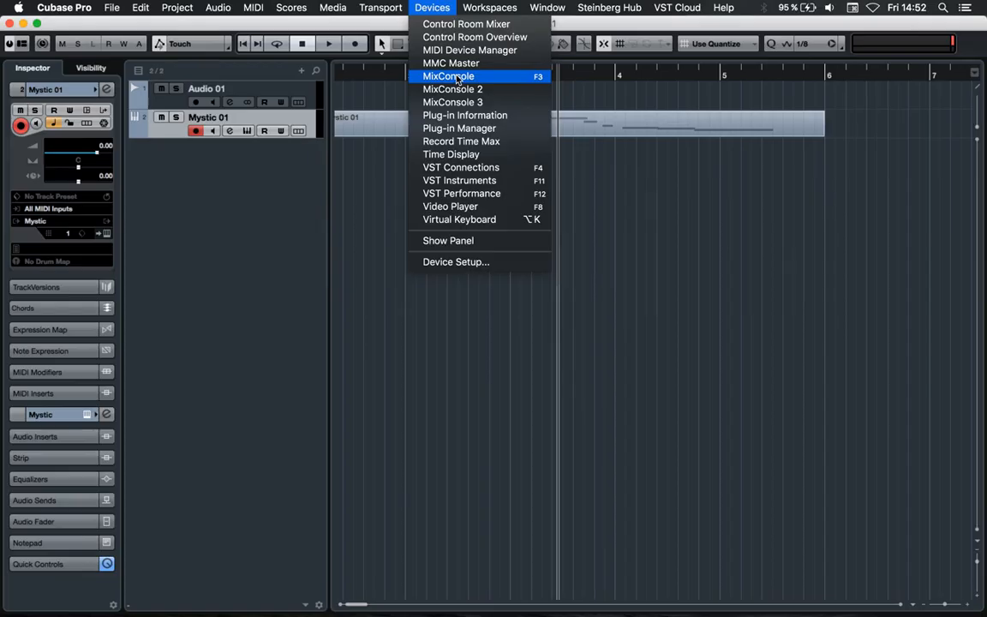
{"action": "left_click", "coordinate": [385, 192]}
{"action": "key", "text": "F3"}
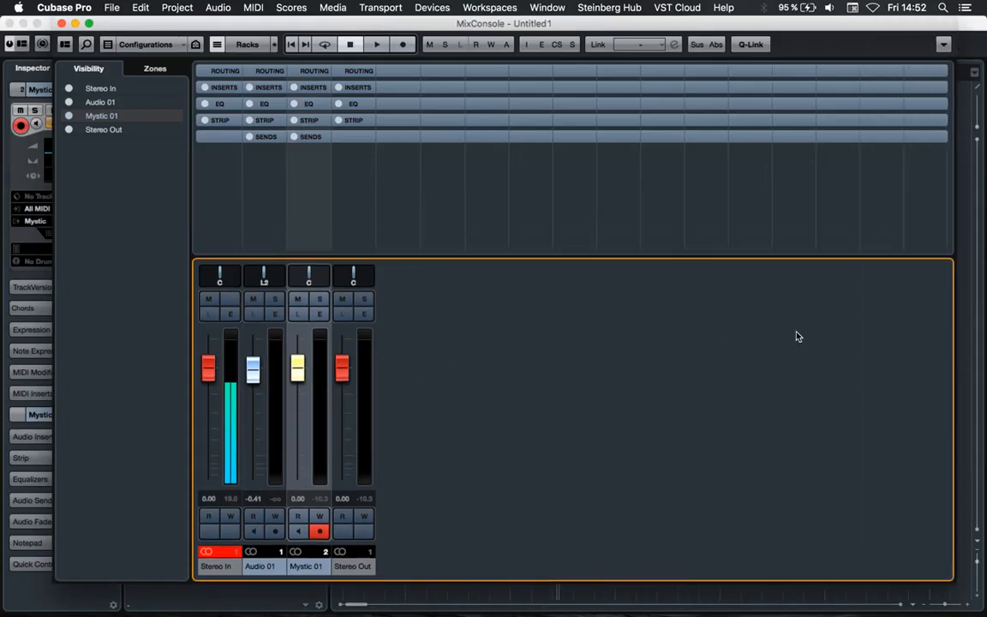
Lower the Mystic 01 channel's fader to -0.25 and toggle its mute and solo on and off.
{"action": "mouse_move", "coordinate": [297, 374]}
{"action": "left_mouse_down"}
{"action": "mouse_move", "coordinate": [297, 387]}
{"action": "mouse_move", "coordinate": [299, 375]}
{"action": "left_mouse_up"}
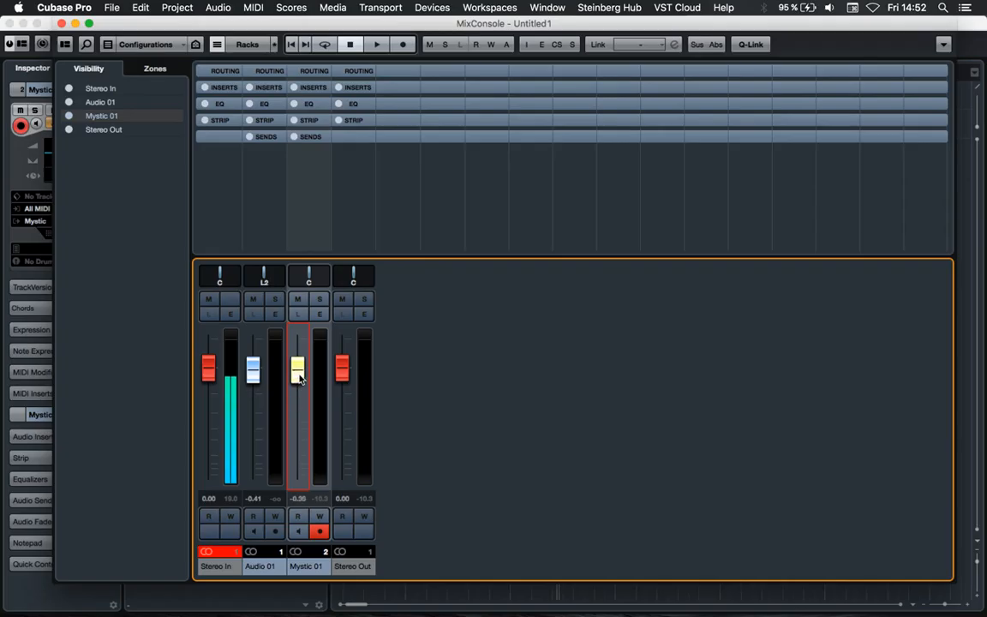
{"action": "left_click_drag", "start_coordinate": [309, 275], "coordinate": [309, 276]}
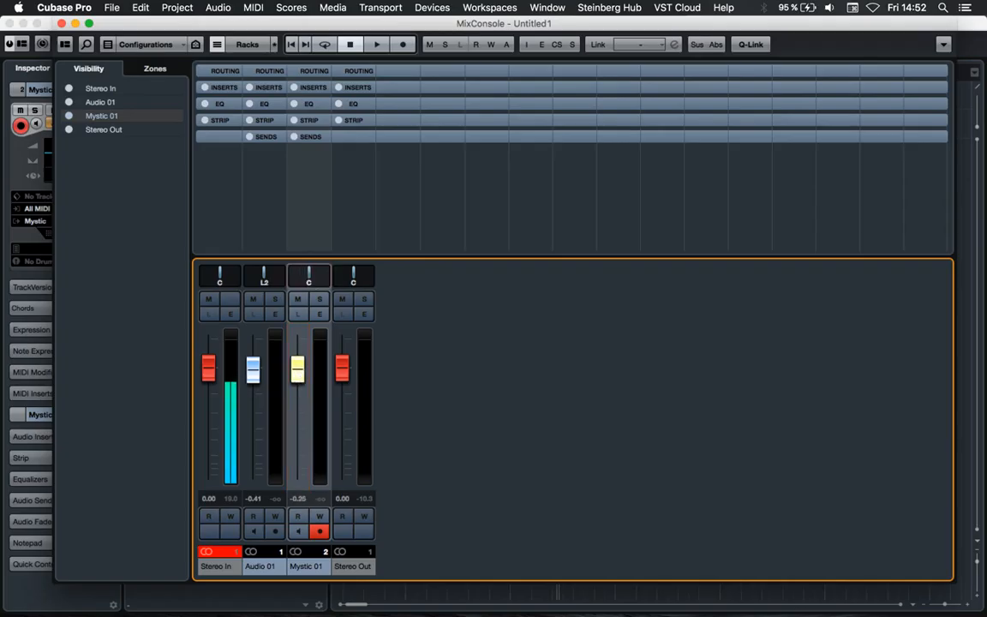
{"action": "left_click", "coordinate": [300, 298]}
{"action": "left_click", "coordinate": [305, 301]}
{"action": "left_click", "coordinate": [321, 301]}
{"action": "left_click", "coordinate": [322, 301]}
Expand the inserts rack and view the effects available for Mystic 01's first insert slot without loading one.
{"action": "left_click", "coordinate": [310, 86]}
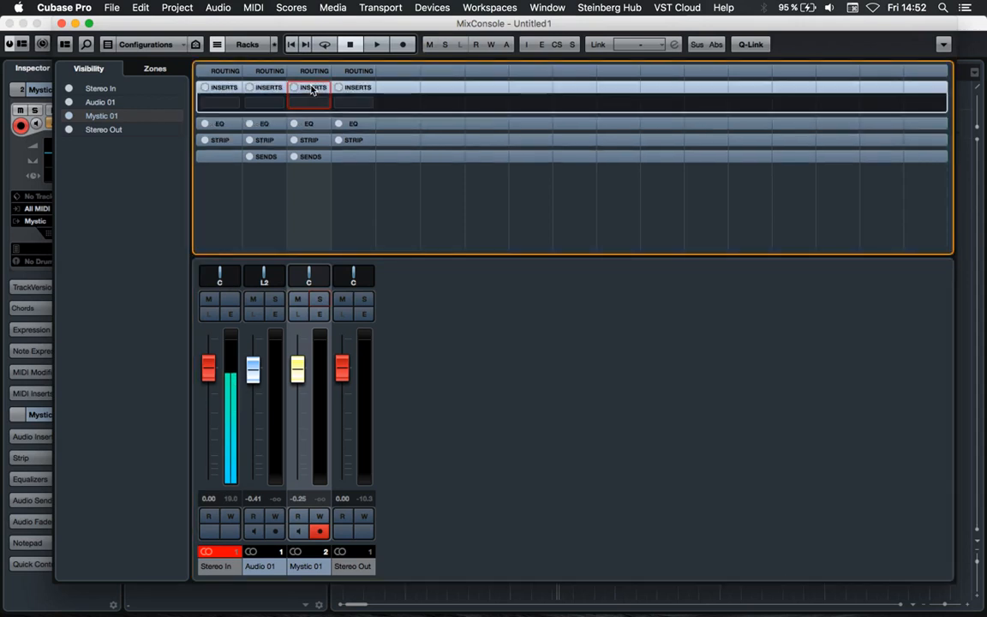
{"action": "left_click", "coordinate": [317, 104]}
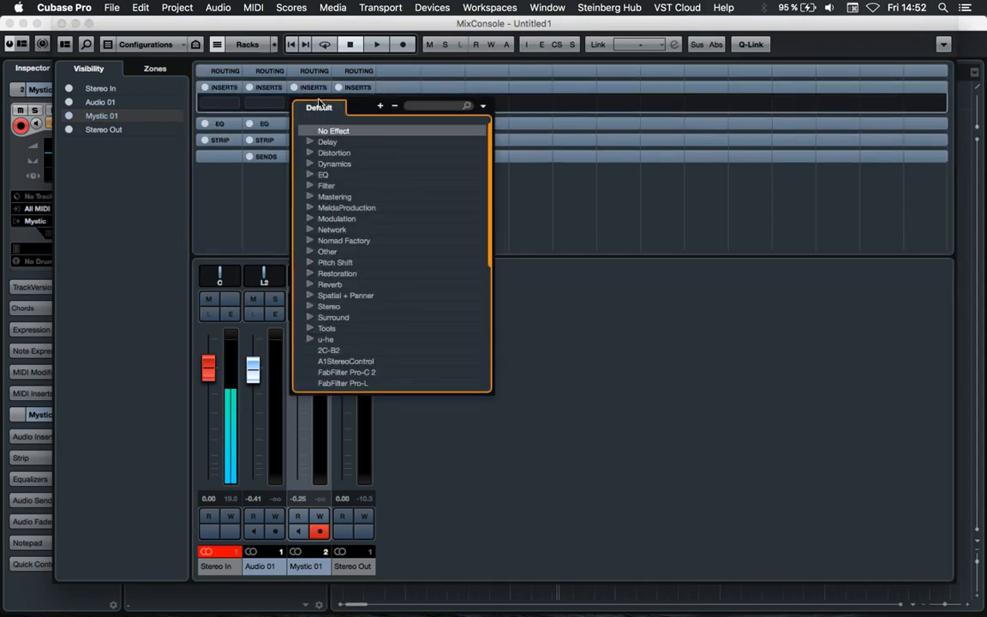
{"action": "left_click", "coordinate": [325, 96]}
Expand the EQ rack to examine the channels' band gain, frequency and Q controls, and collapse it again.
{"action": "left_click", "coordinate": [317, 123]}
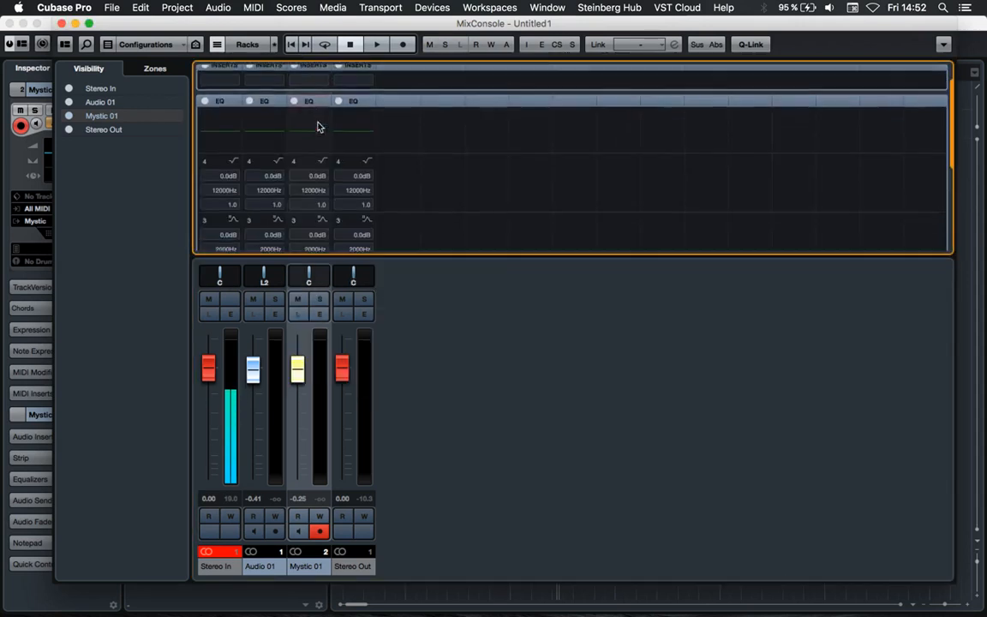
{"action": "scroll", "coordinate": [320, 159], "scroll_direction": "up", "scroll_amount": 3}
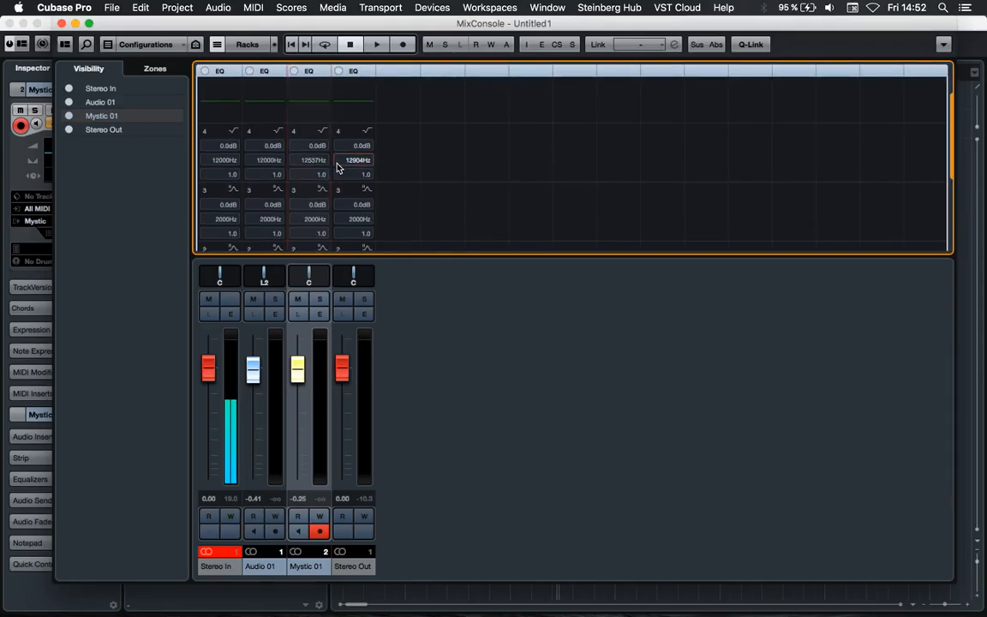
{"action": "scroll", "coordinate": [351, 173], "scroll_direction": "down", "scroll_amount": 1}
{"action": "left_click", "coordinate": [310, 71]}
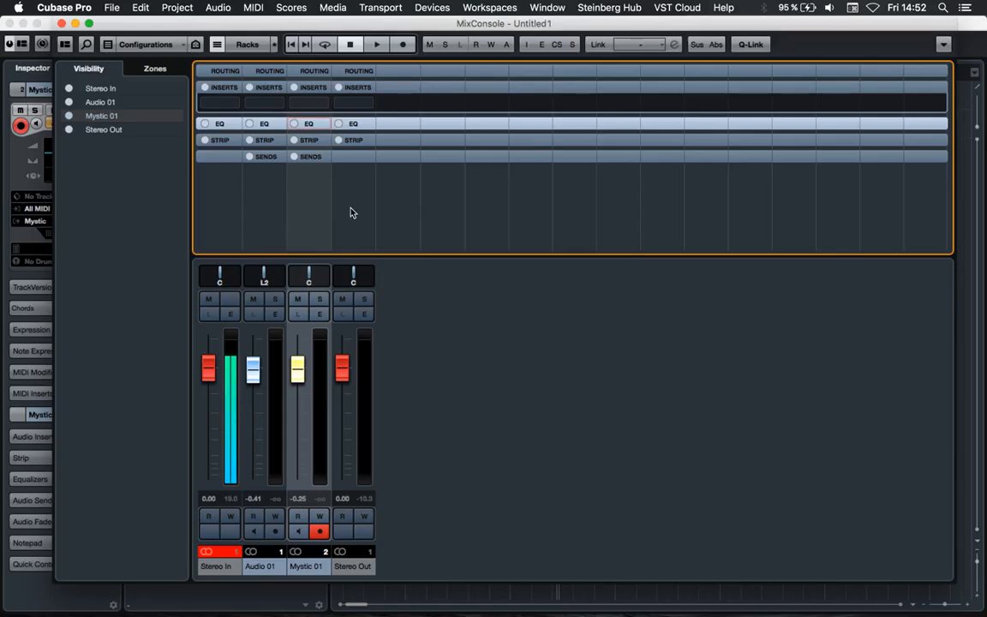
Expand the channel strip rack to examine its gate, compressor and EQ modules, and collapse it again.
{"action": "left_click", "coordinate": [309, 140]}
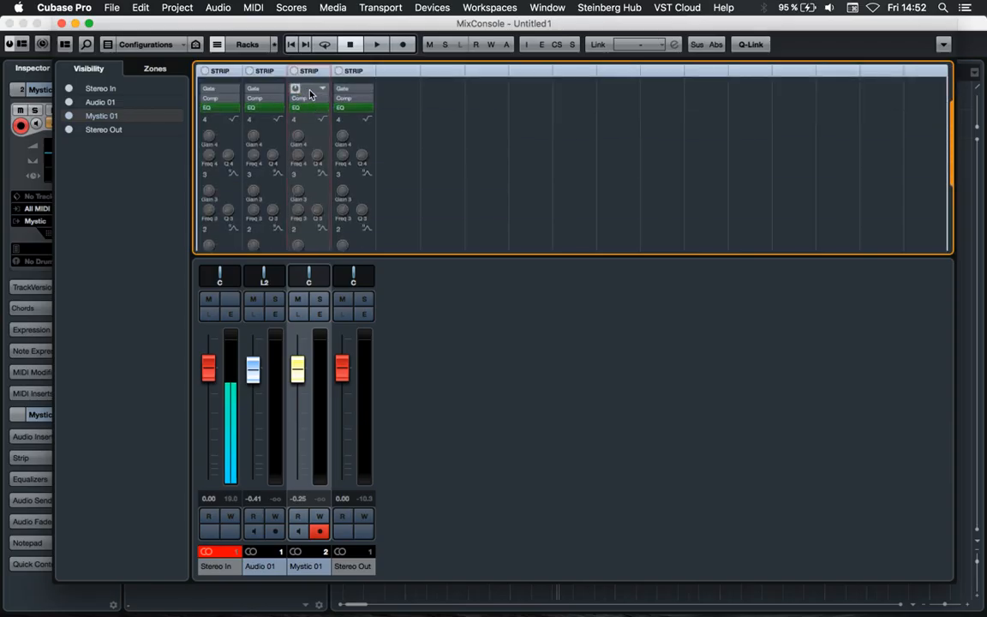
{"action": "scroll", "coordinate": [312, 137], "scroll_direction": "down", "scroll_amount": 3}
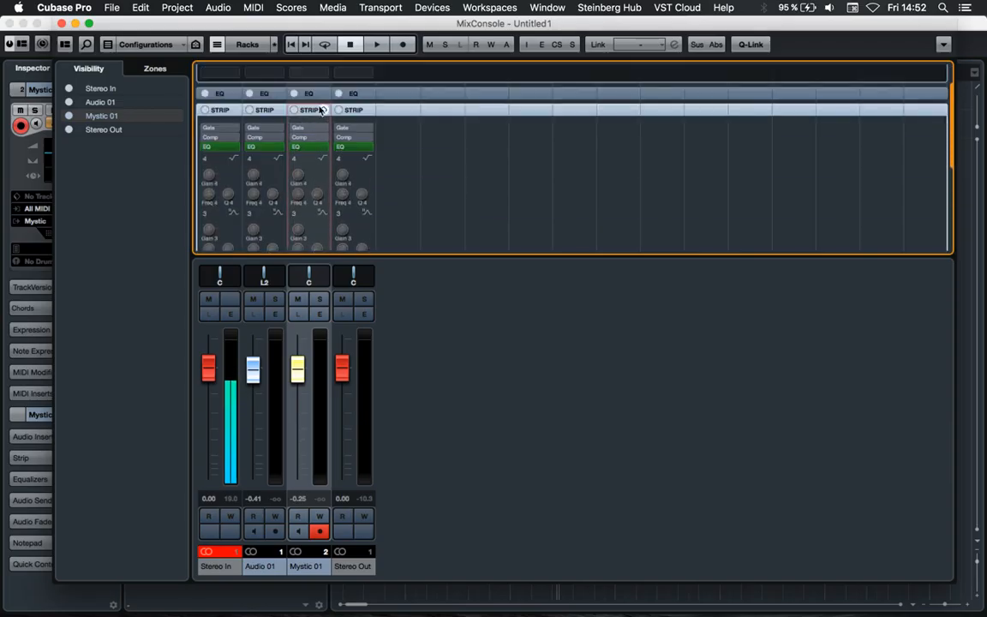
{"action": "left_click", "coordinate": [312, 110]}
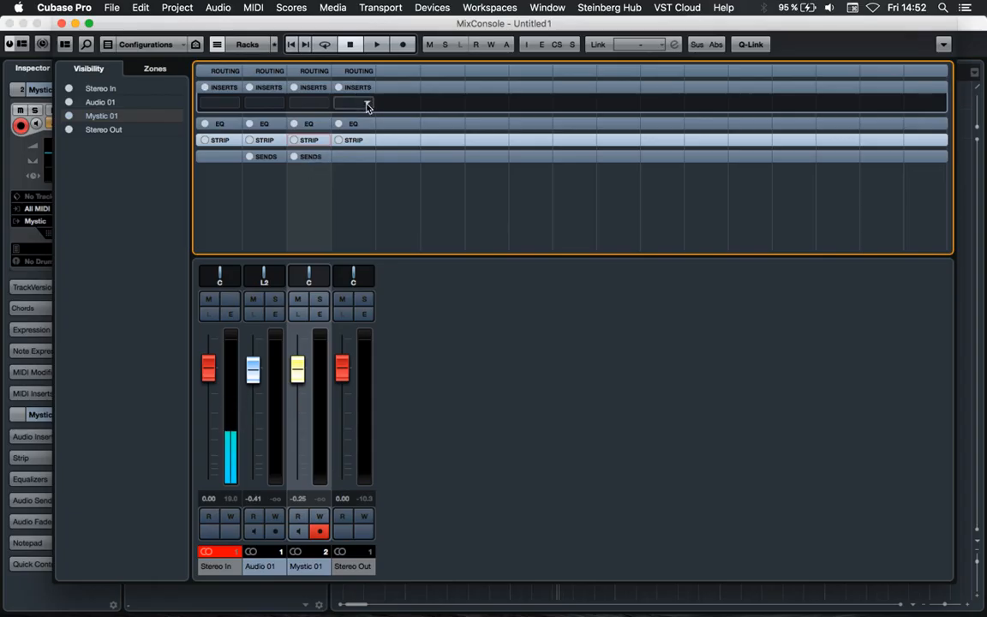
Select the Stereo Out channel and reset the meter clip indicators of Stereo Out and Stereo In.
{"action": "left_click", "coordinate": [367, 549]}
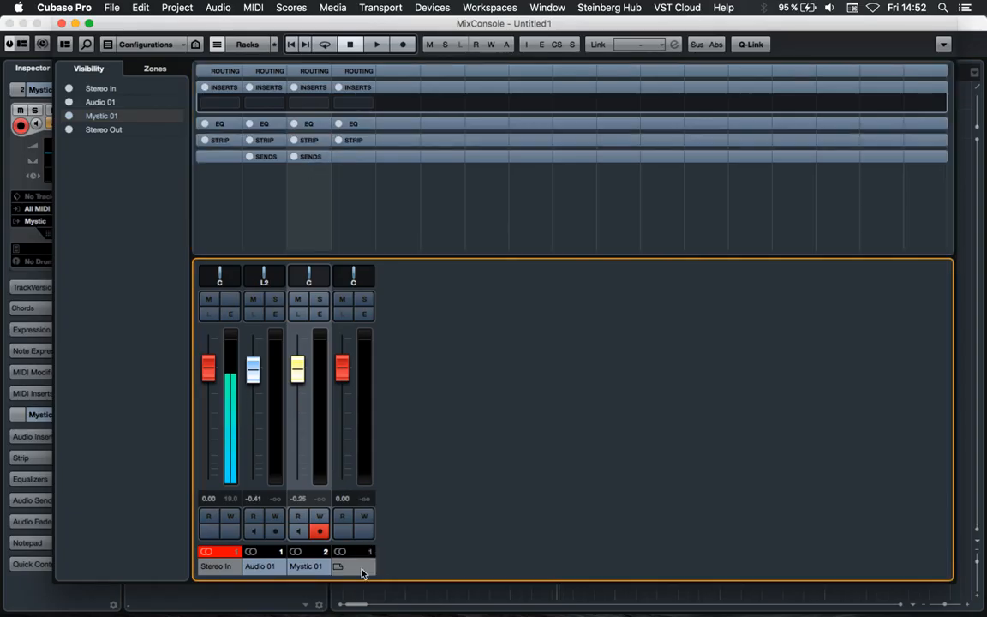
{"action": "left_click", "coordinate": [363, 565]}
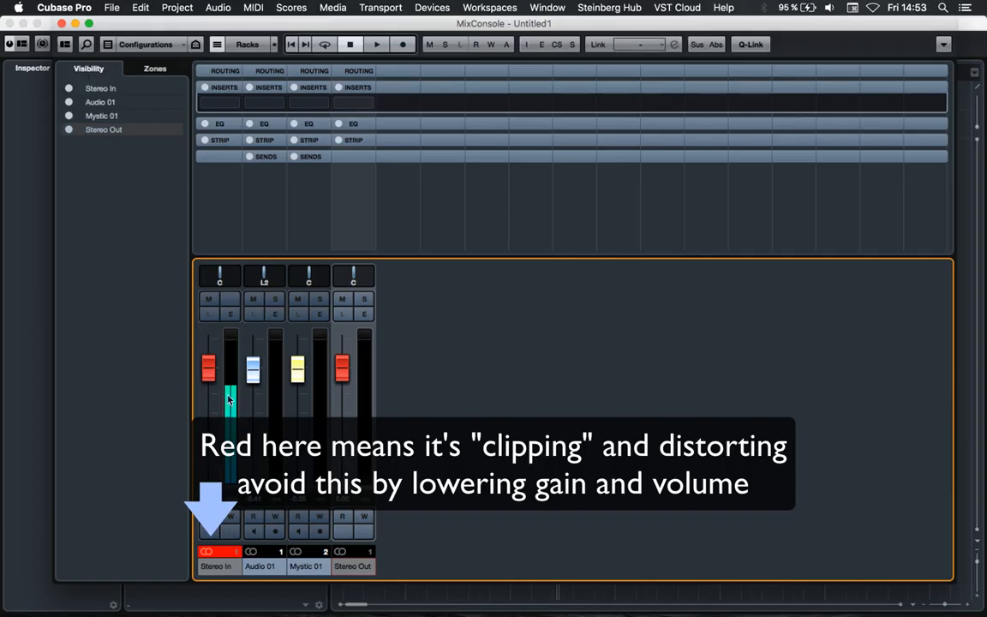
{"action": "left_click", "coordinate": [229, 552]}
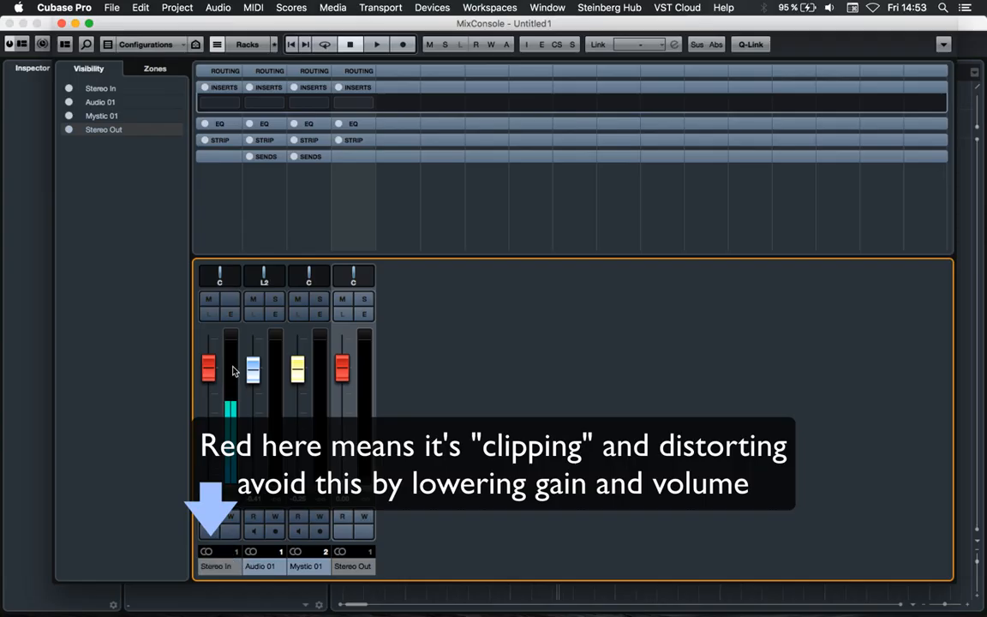